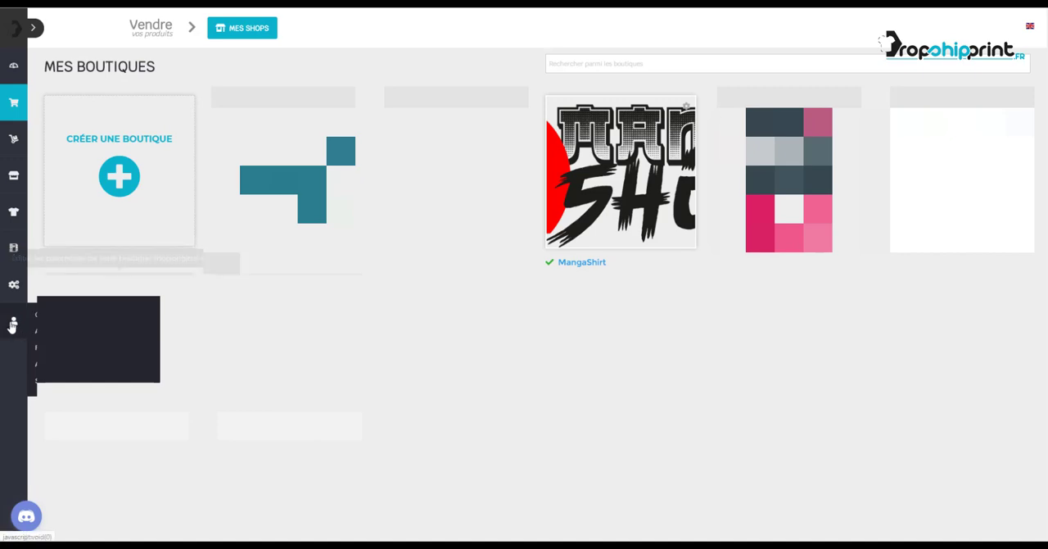
Open the account's profile update page and check the phone, mobile and company fields.
click(73, 338)
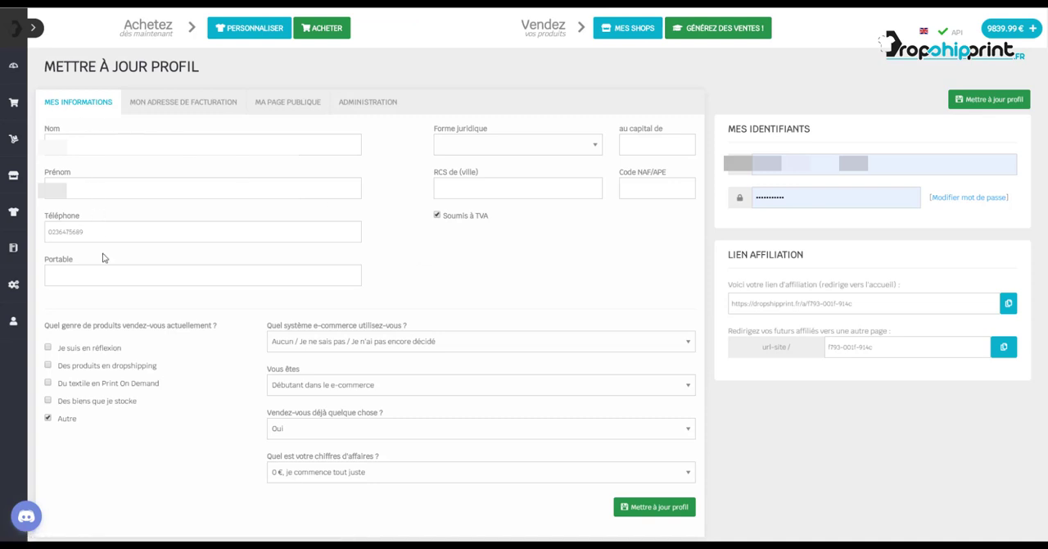
drag(86, 233, 47, 234)
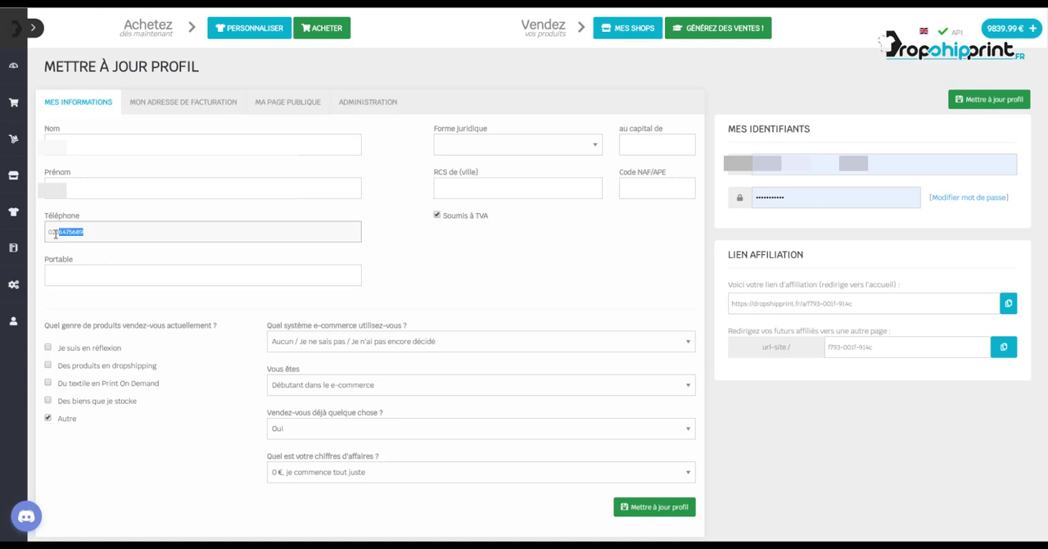
click(92, 278)
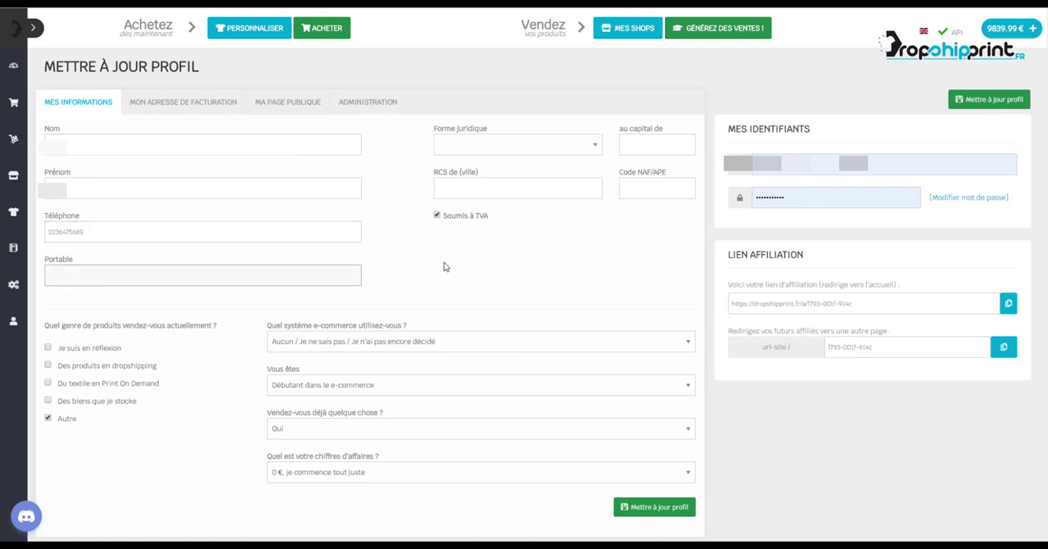
click(407, 201)
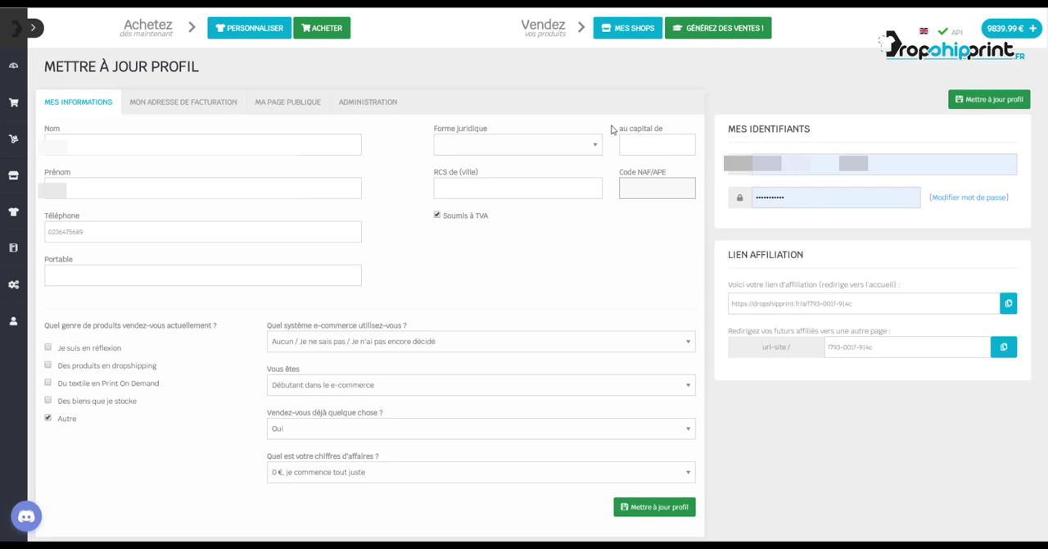
Set the legal form to Société À Responsabilité Limitée, capital to 8000 and RCS city to Orléans, and save the profile.
click(500, 148)
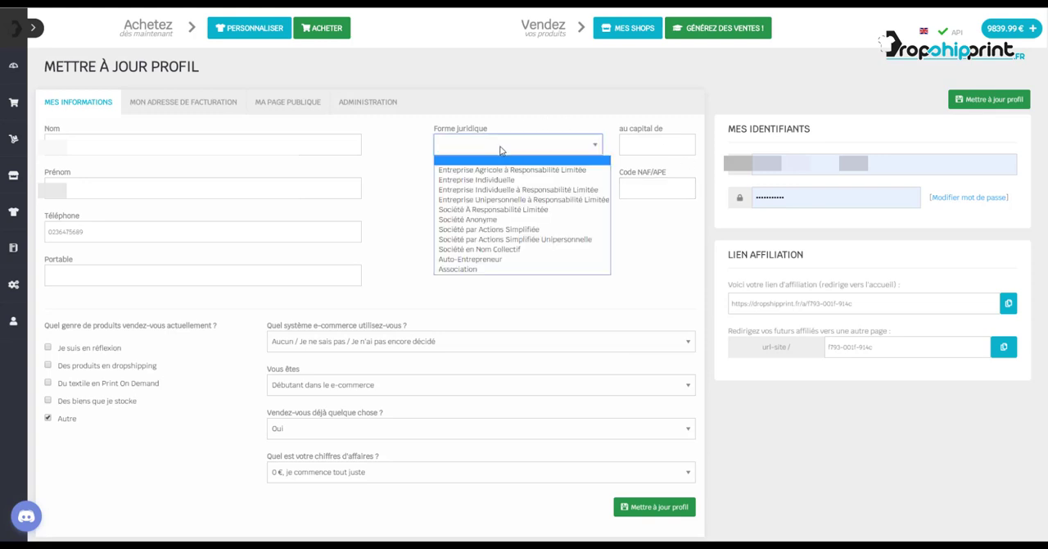
click(501, 149)
click(501, 149)
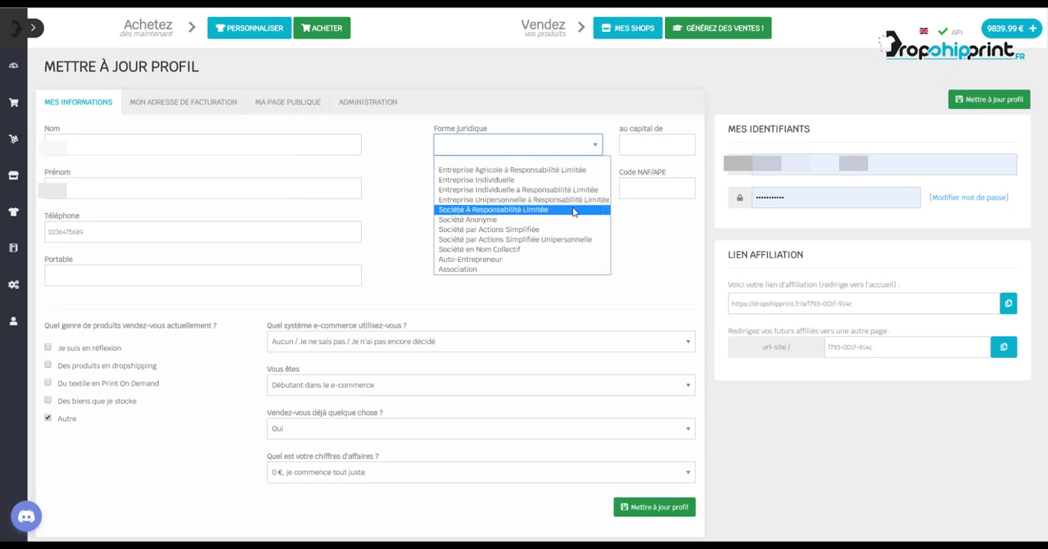
click(521, 212)
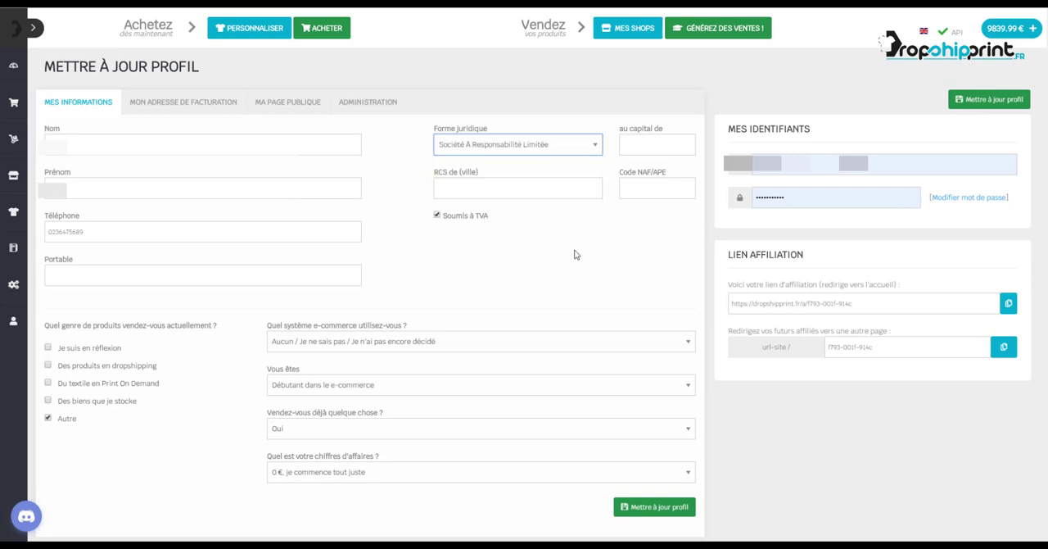
click(652, 153)
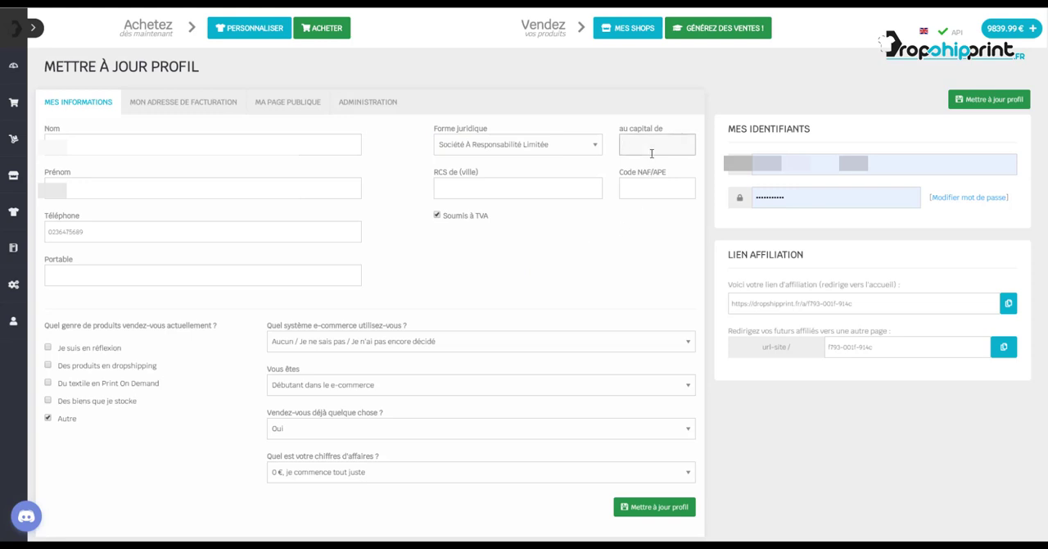
click(590, 191)
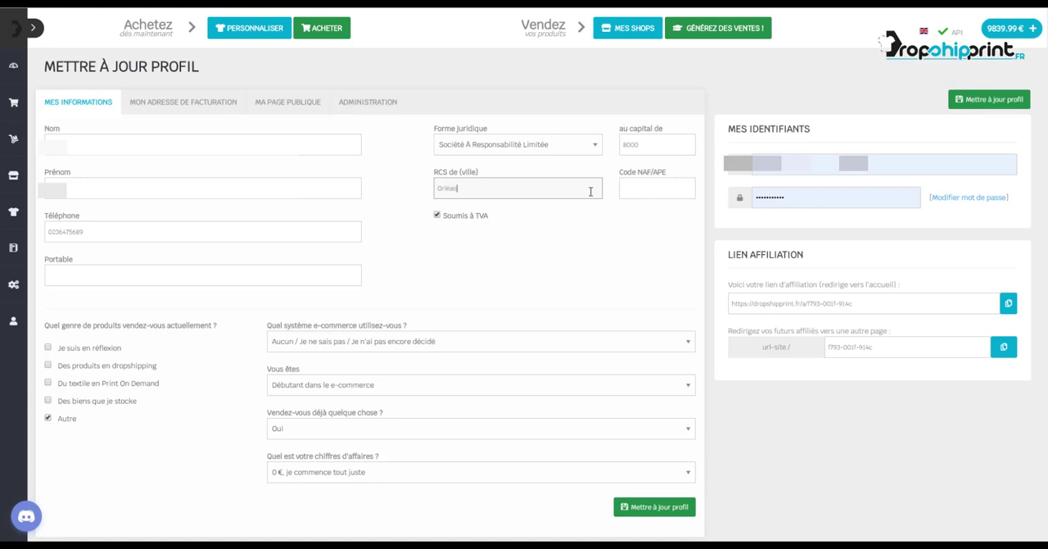
click(538, 146)
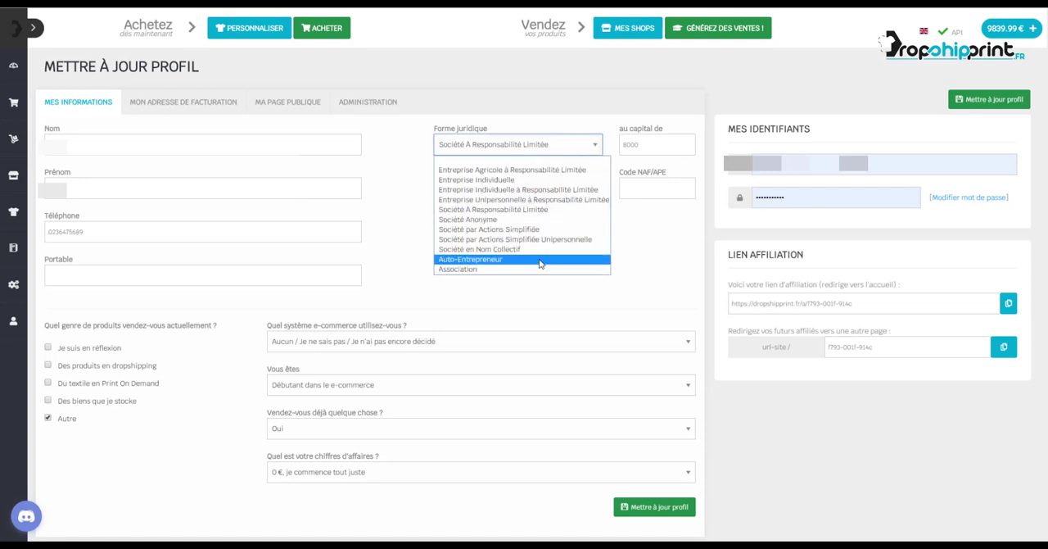
click(645, 250)
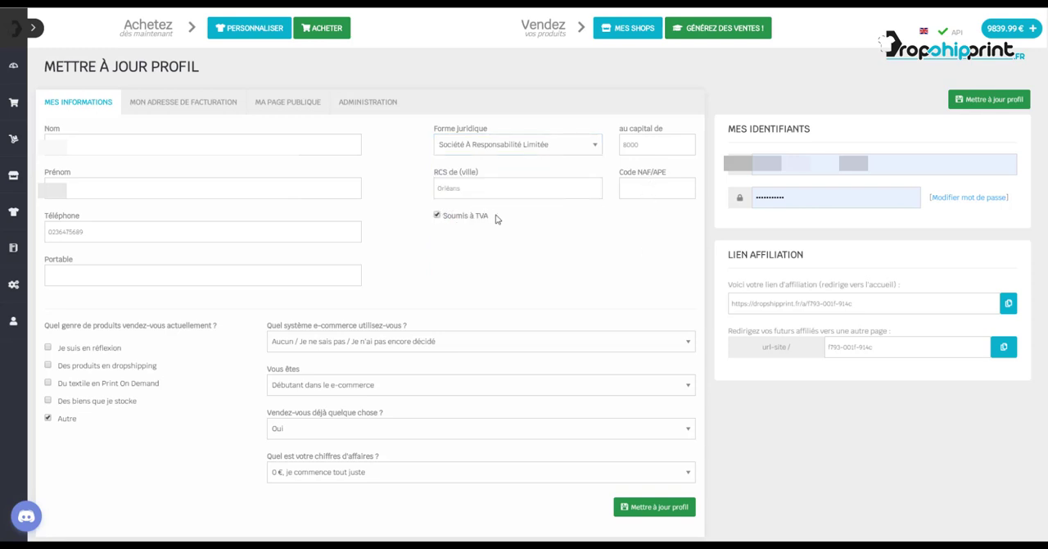
click(667, 506)
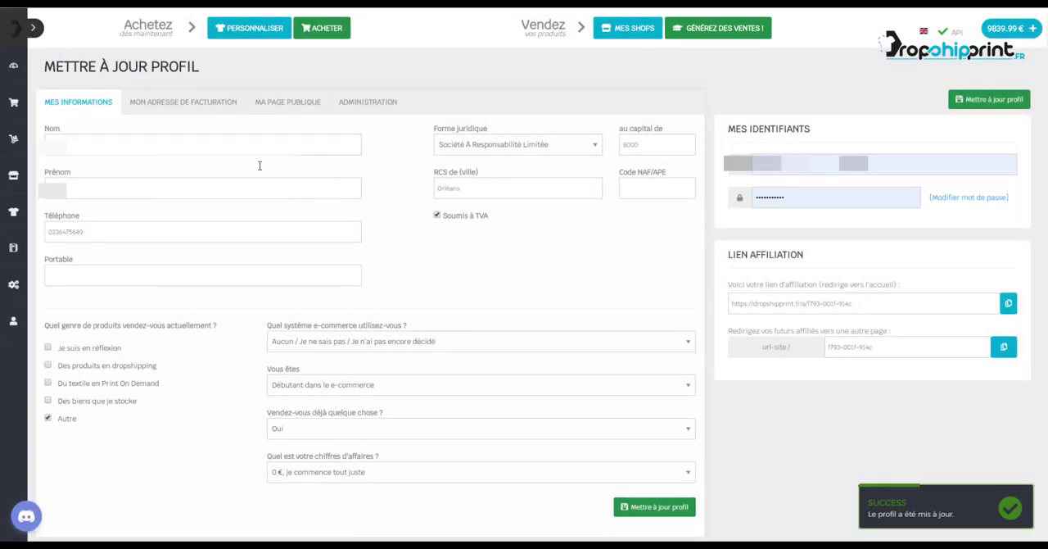
Review the billing address details, especially the SIREN number, and return to the general profile information.
click(150, 108)
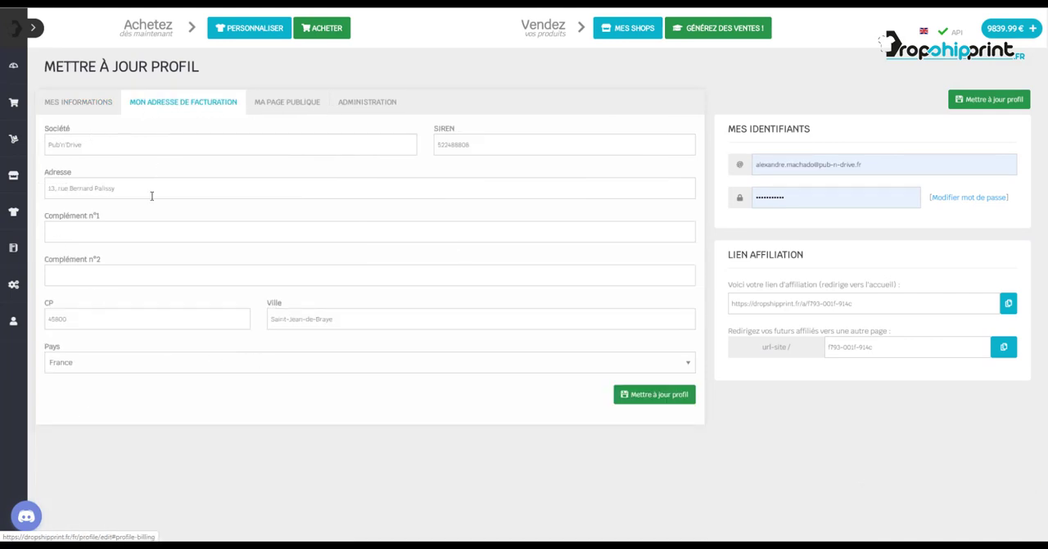
drag(472, 143, 428, 148)
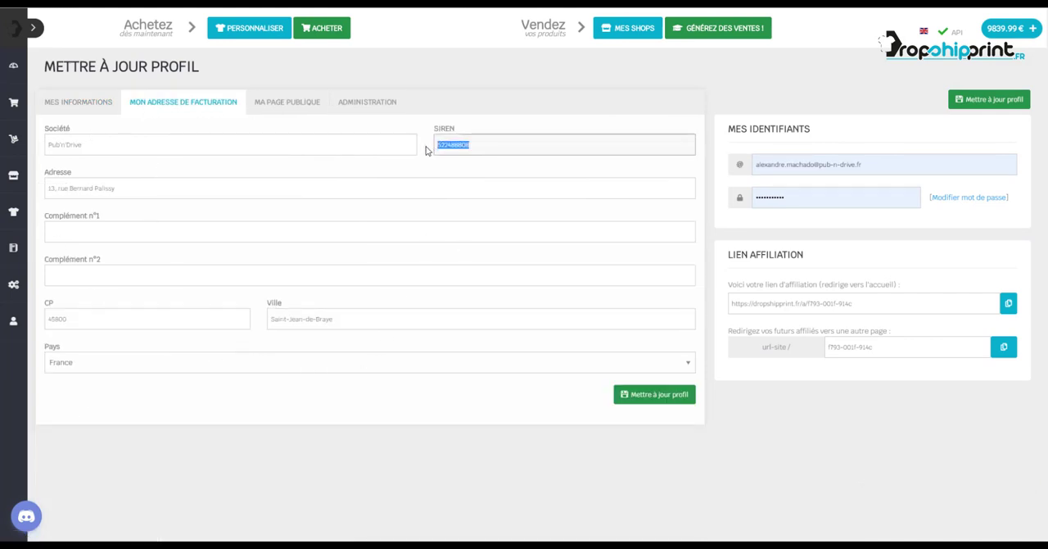
click(457, 146)
double_click(459, 147)
click(484, 118)
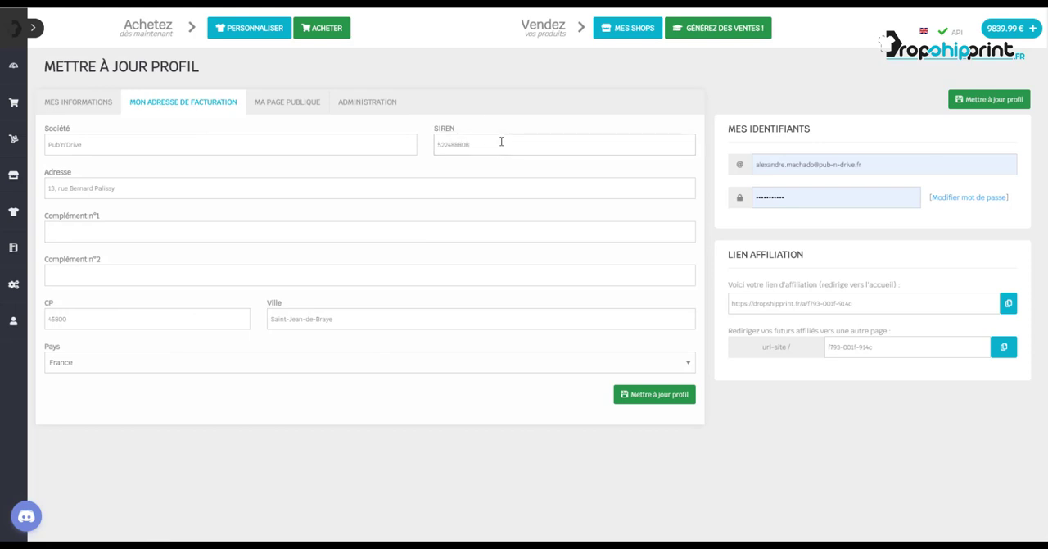
drag(494, 143, 439, 143)
click(480, 127)
click(86, 101)
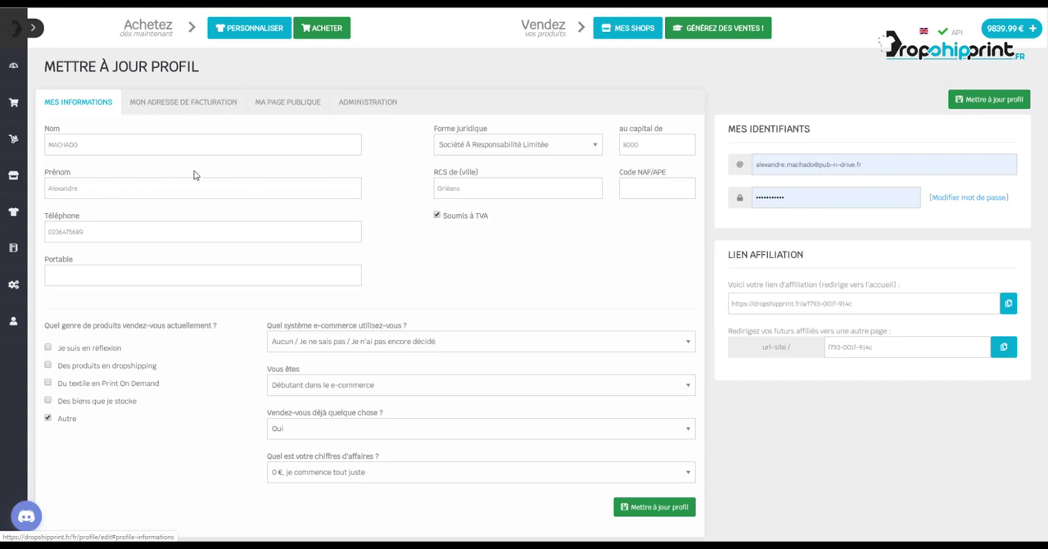
Open the MangaShirt shop's settings and check the e-mail and phone fields in its contacts and social networks section.
click(638, 31)
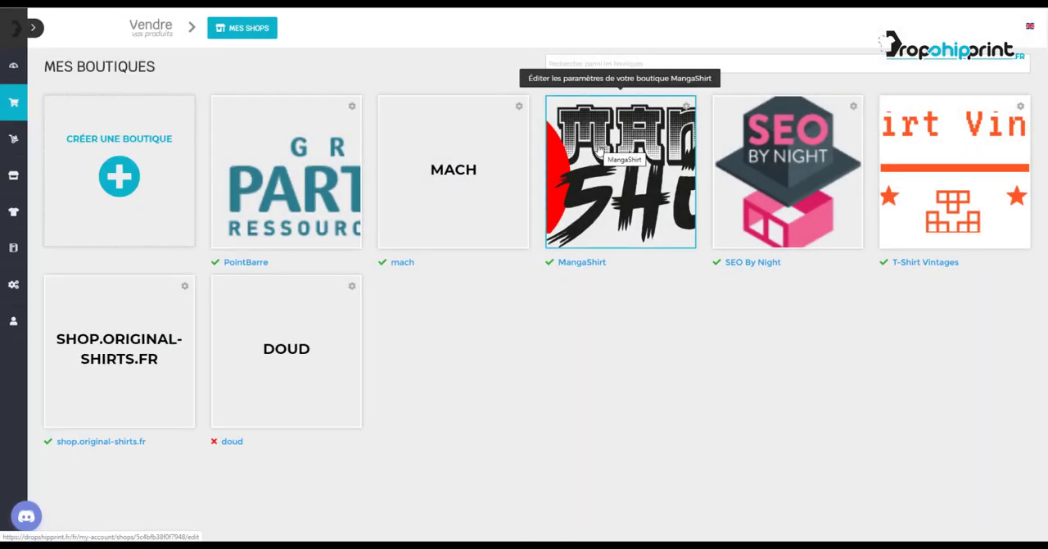
click(599, 150)
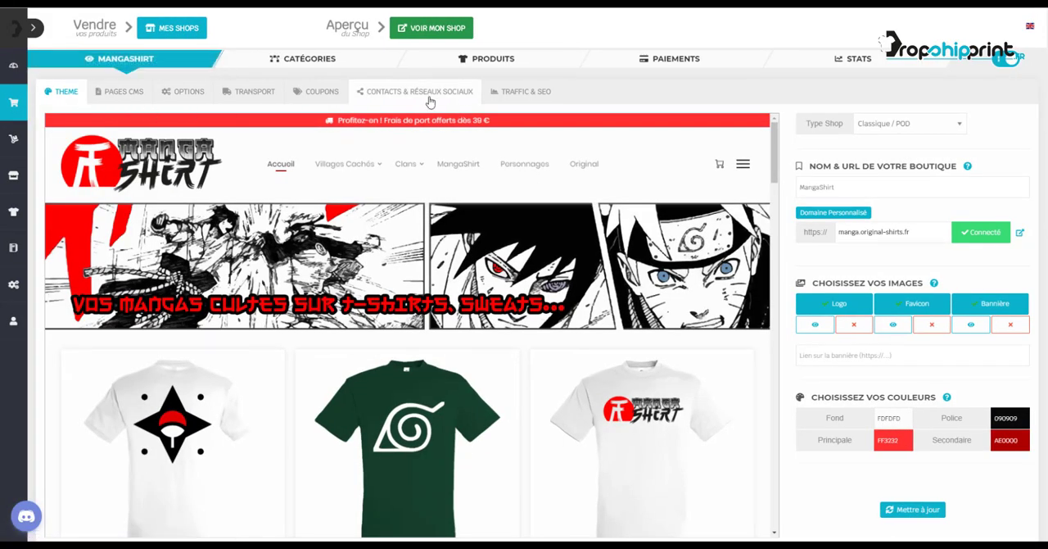
click(430, 101)
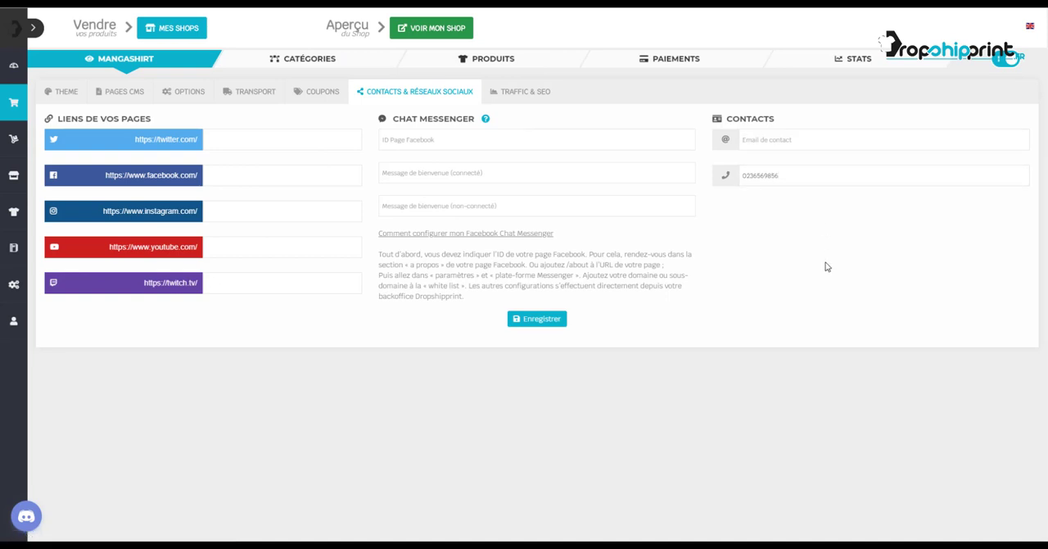
click(796, 141)
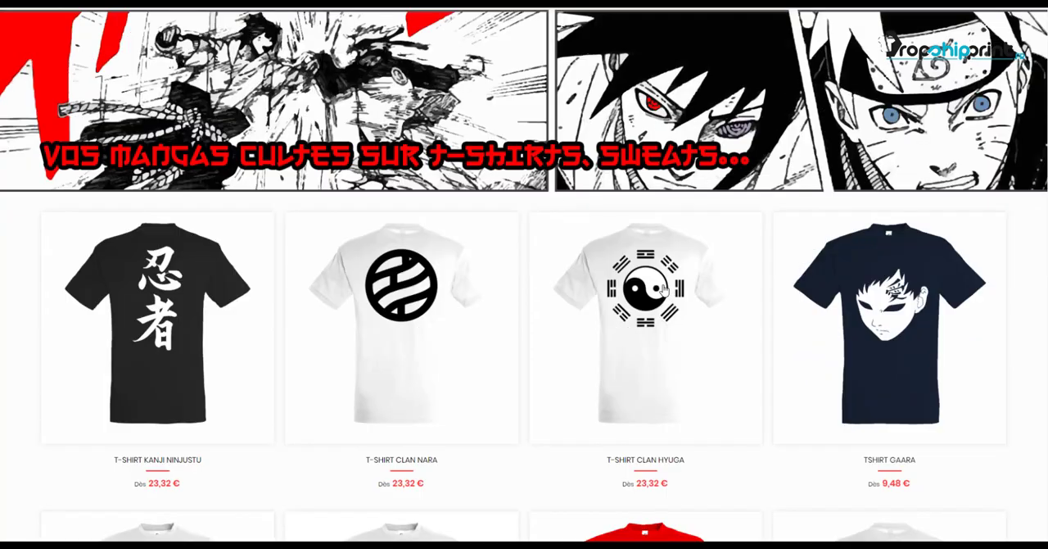
Open the Mentions légales page from the storefront footer and examine the host and publisher information.
scroll(665, 288, down, 15)
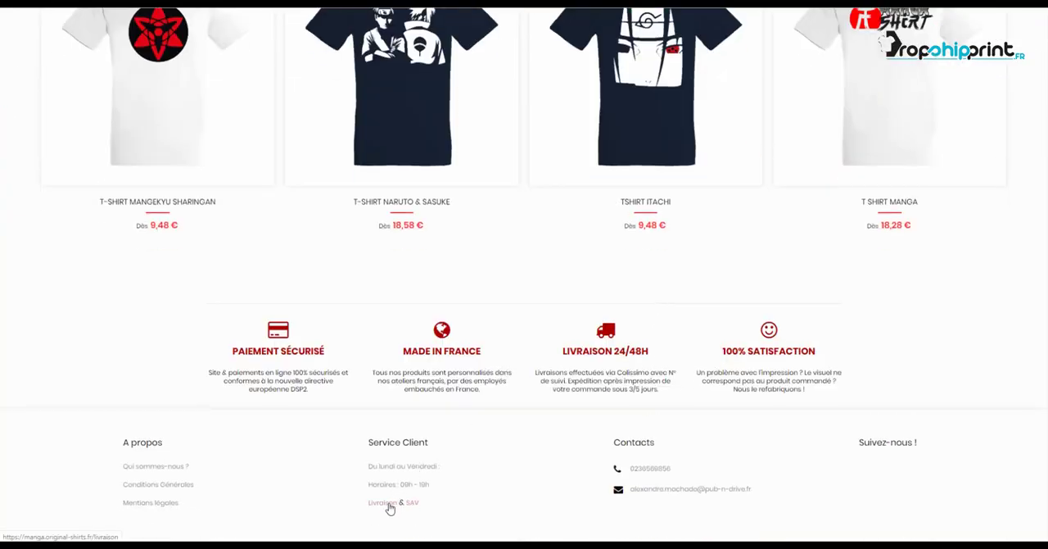
click(159, 504)
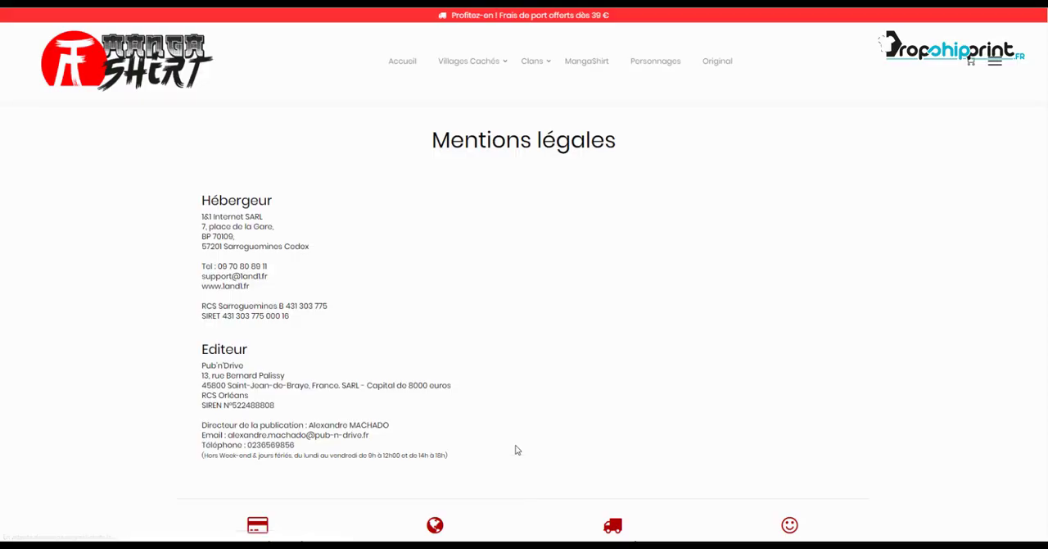
scroll(517, 449, down, 1)
drag(202, 161, 485, 414)
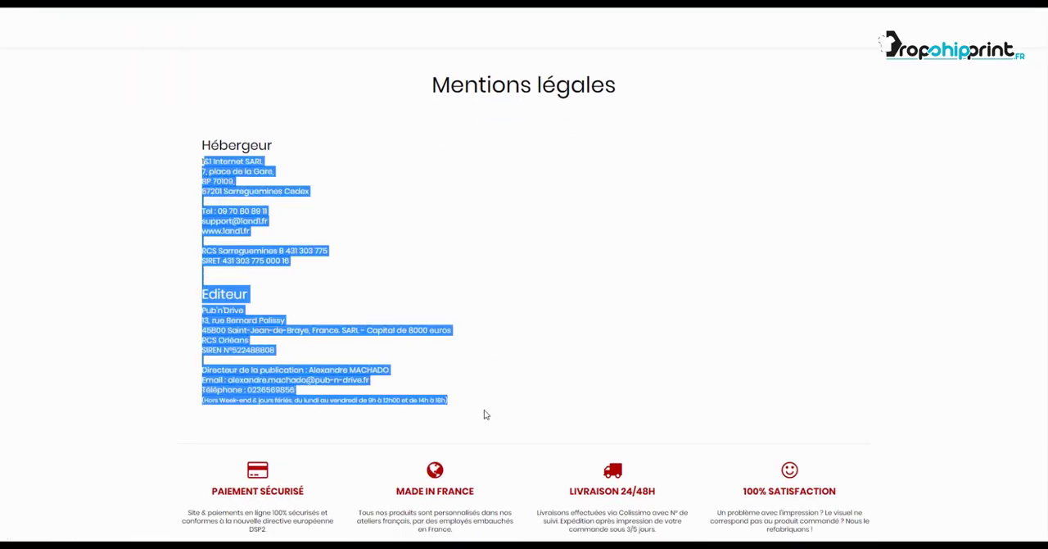
click(485, 414)
scroll(424, 307, down, 1)
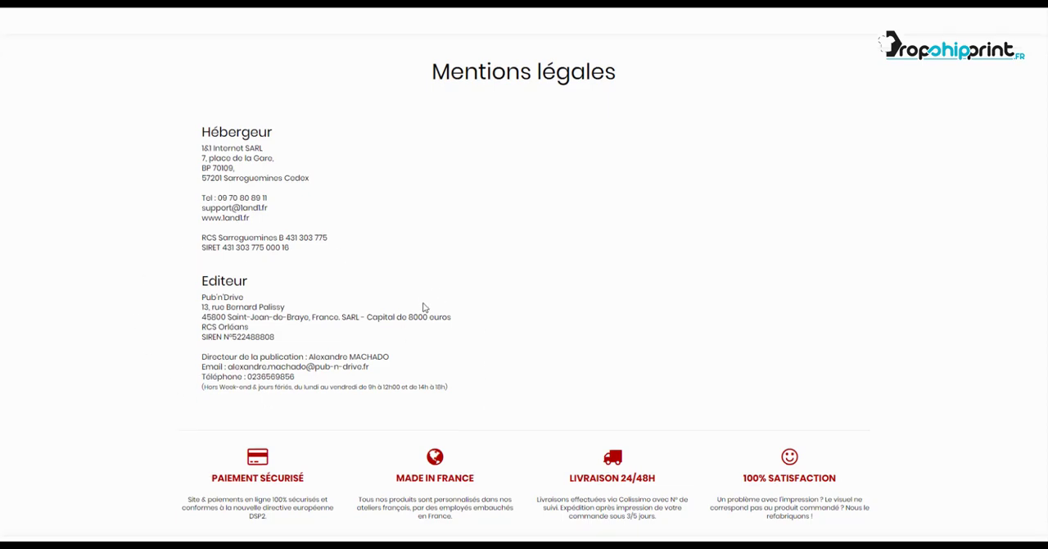
scroll(424, 307, down, 2)
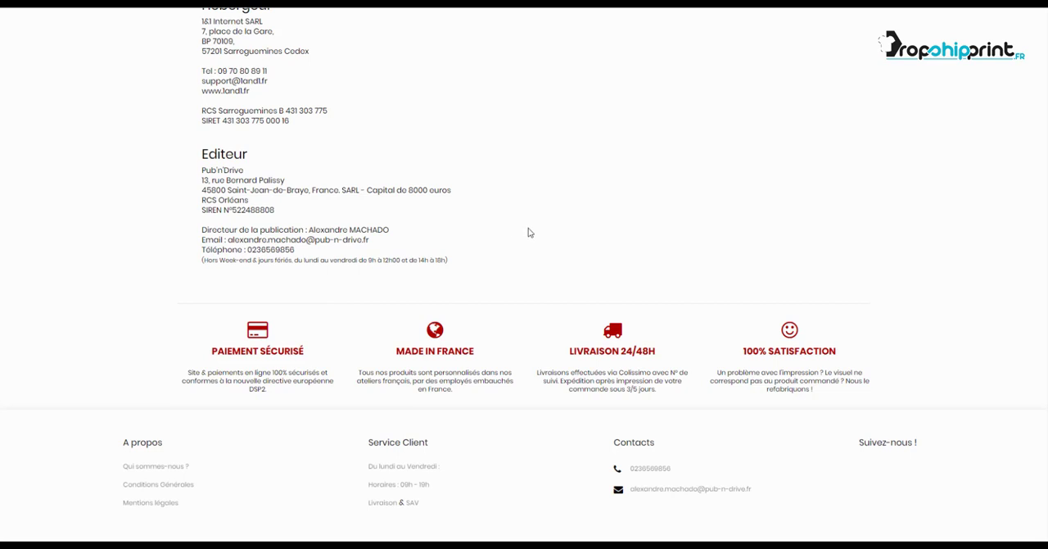
Examine the contact phone number and e-mail address in the storefront footer.
drag(692, 469, 588, 471)
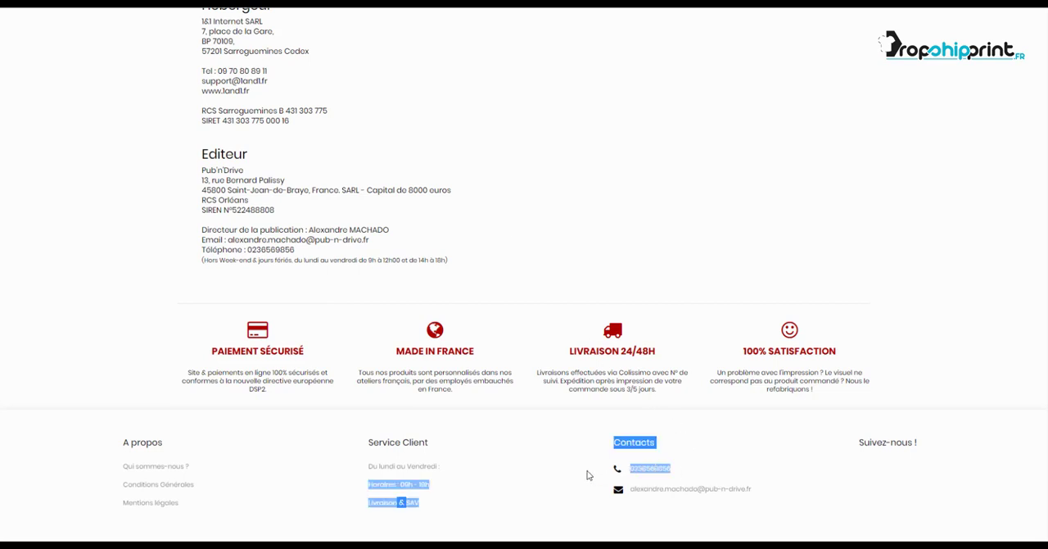
click(743, 466)
drag(752, 490, 620, 507)
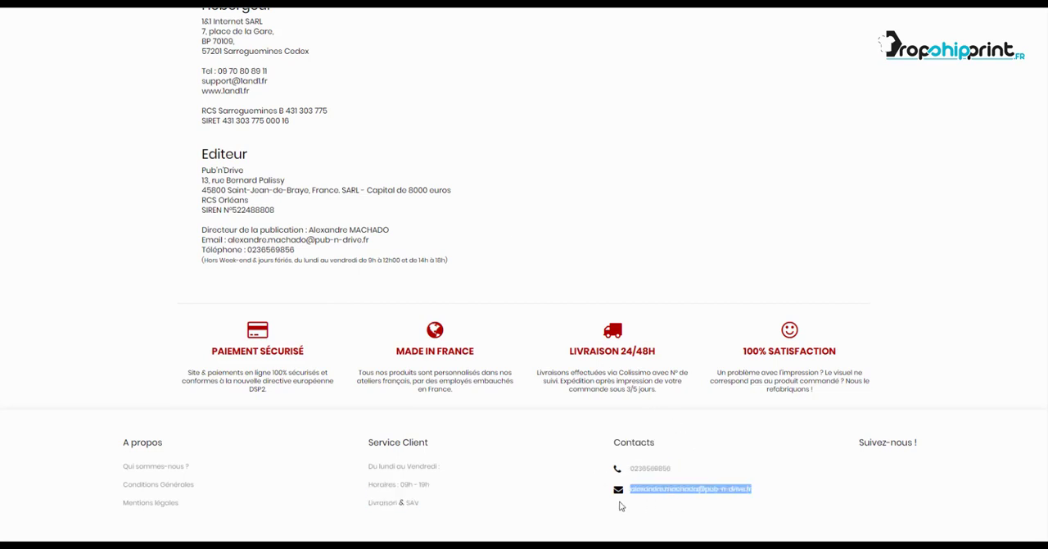
click(639, 511)
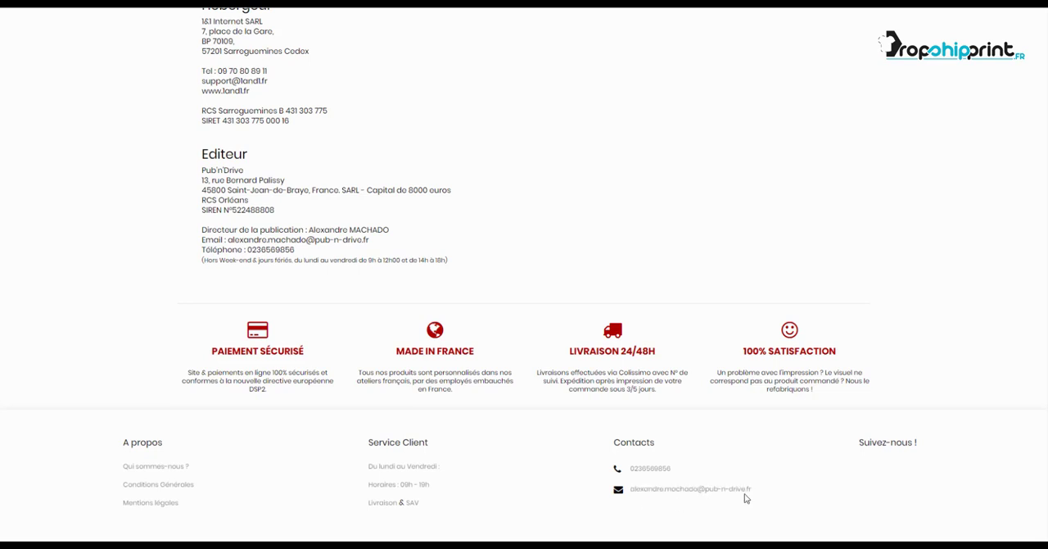
scroll(696, 366, up, 3)
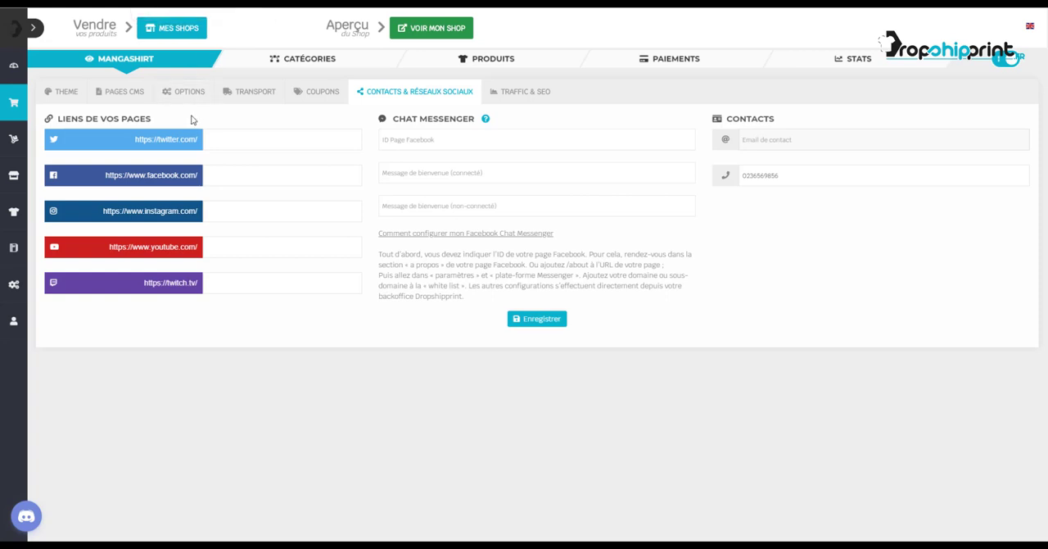
Open the Mentions légales page in the shop's CMS page editor and view its published version.
click(115, 95)
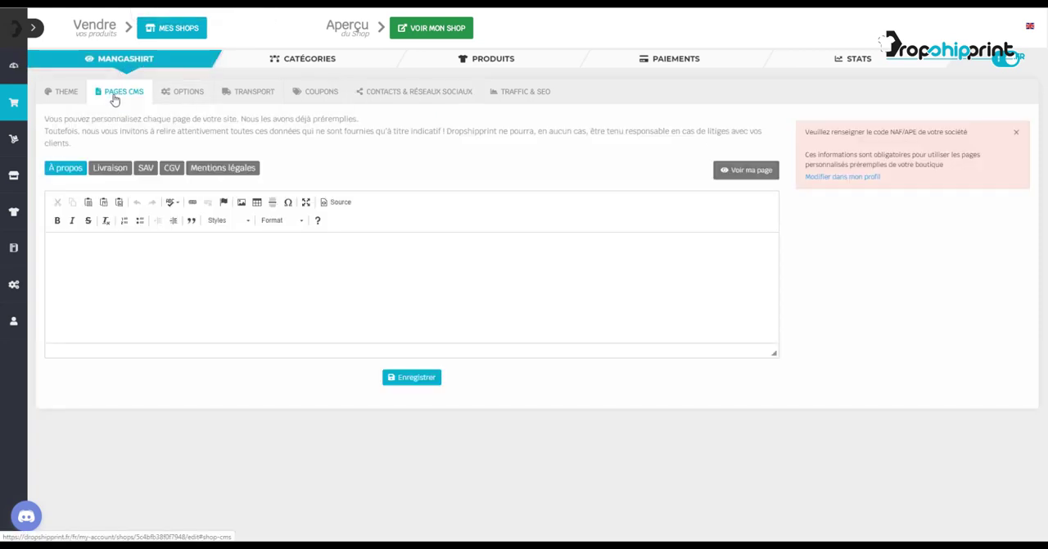
click(246, 174)
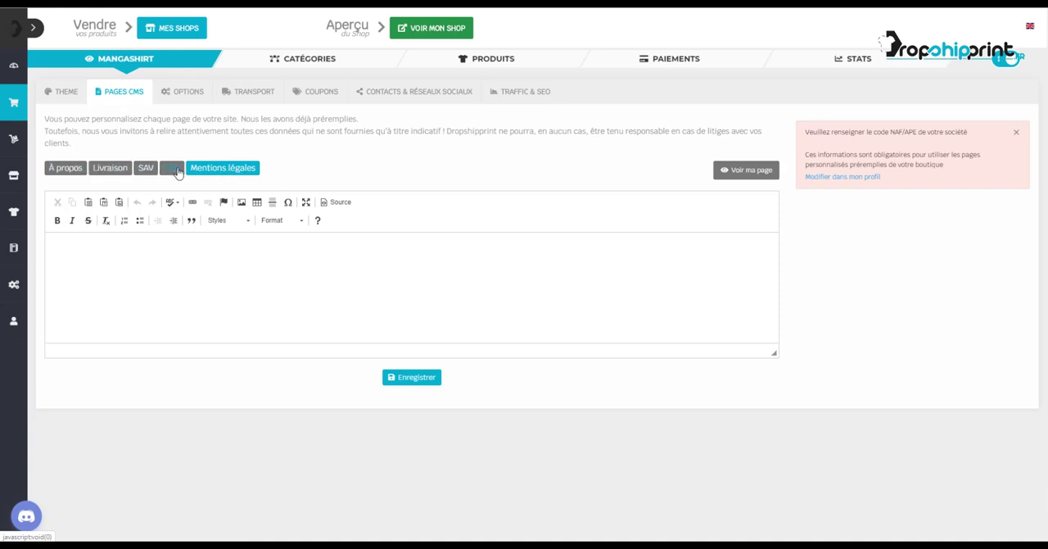
click(746, 170)
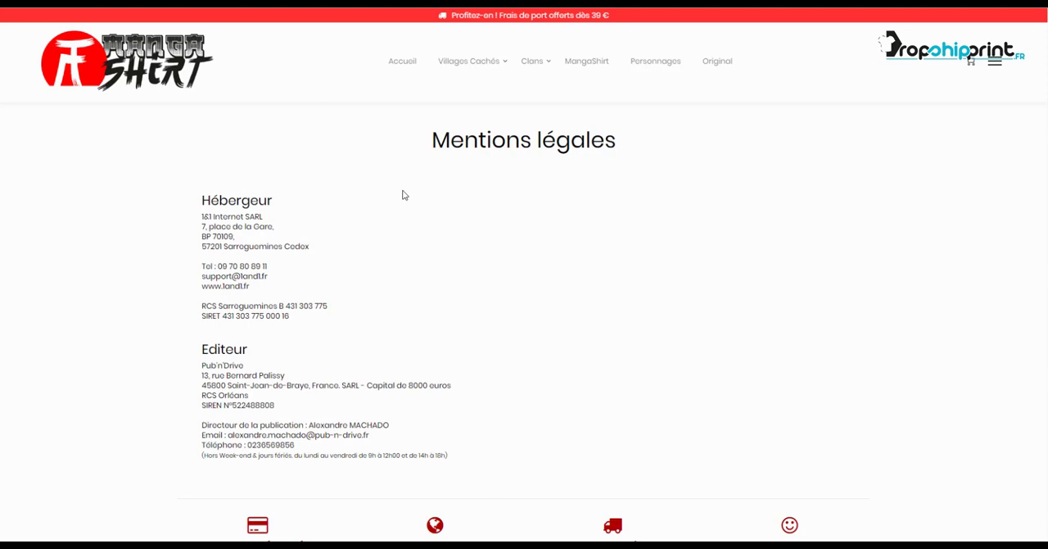
Copy the full legal notice text, from the host through the publisher details, and return to the CMS page editor.
scroll(441, 256, down, 1)
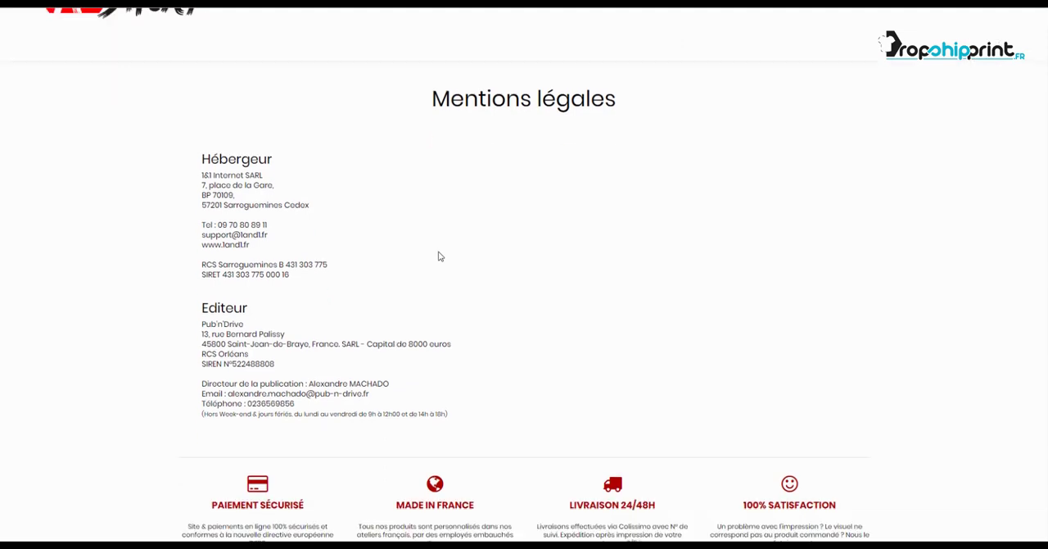
scroll(440, 256, down, 2)
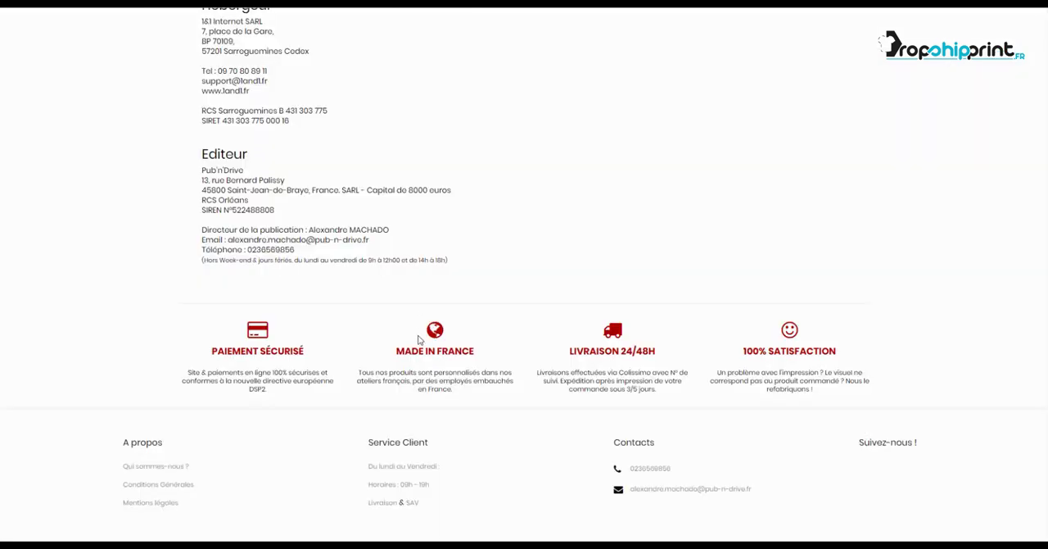
drag(456, 261, 498, 443)
key(ctrl+c)
click(205, 204)
click(34, 3)
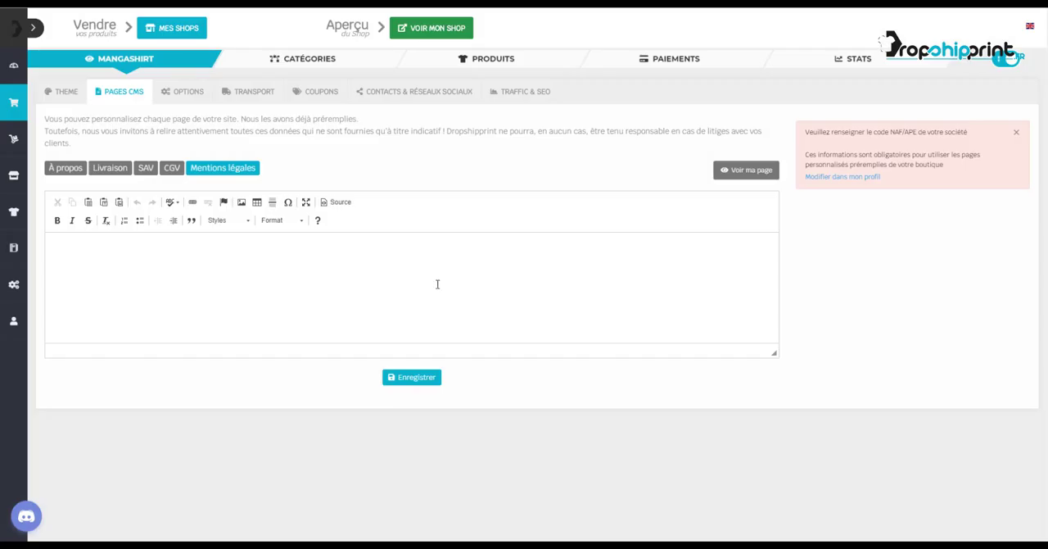
Paste the copied legal notice into the Mentions légales editor and enlarge the editing area to check the text.
click(437, 283)
key(ctrl+v)
scroll(340, 277, up, 2)
scroll(340, 278, up, 2)
drag(774, 353, 775, 486)
click(408, 352)
scroll(341, 340, down, 1)
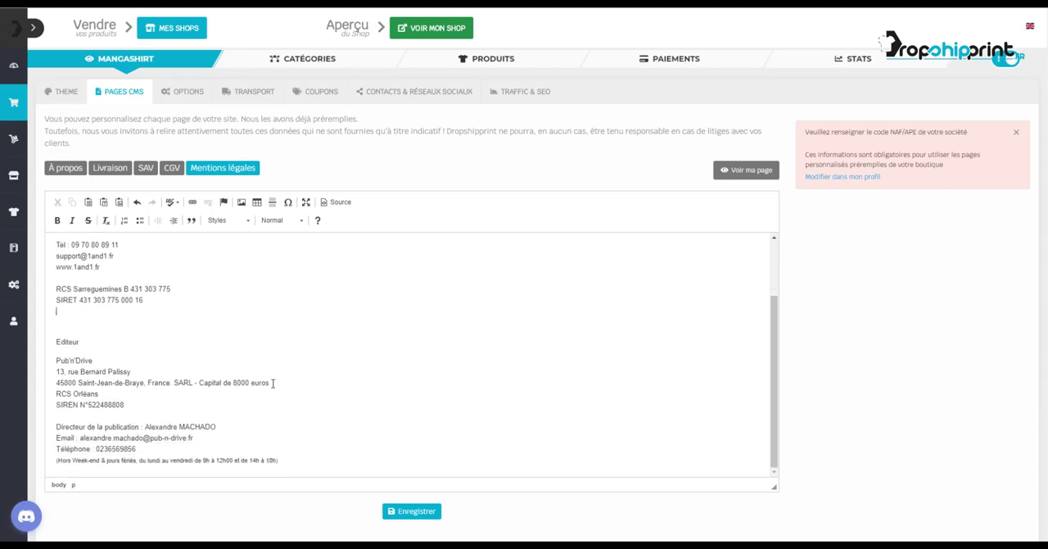
Change the "Editeur" heading in the Mentions légales text to "Editeur du site :" and save the page.
drag(82, 343, 50, 341)
click(103, 342)
text(du site :)
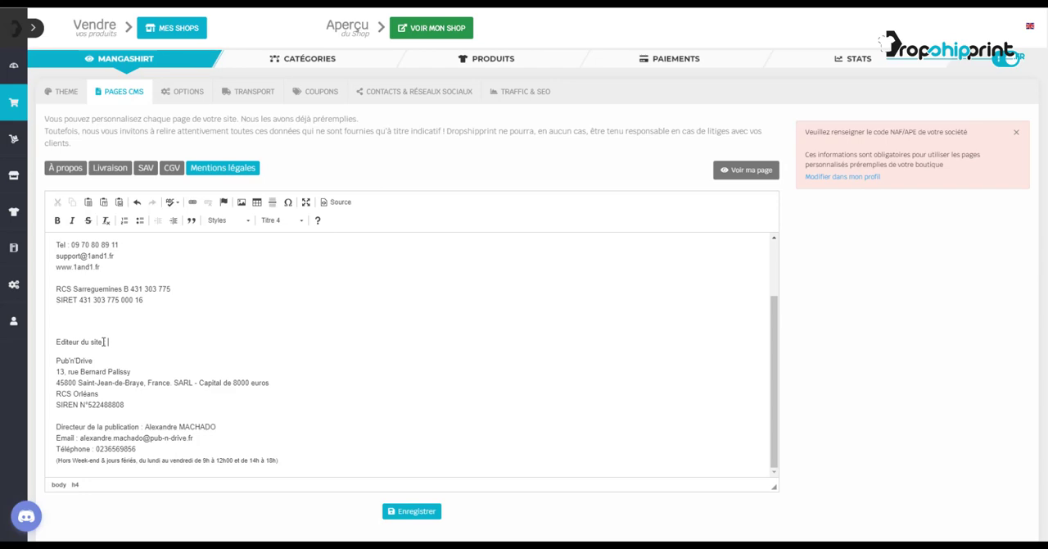
click(418, 514)
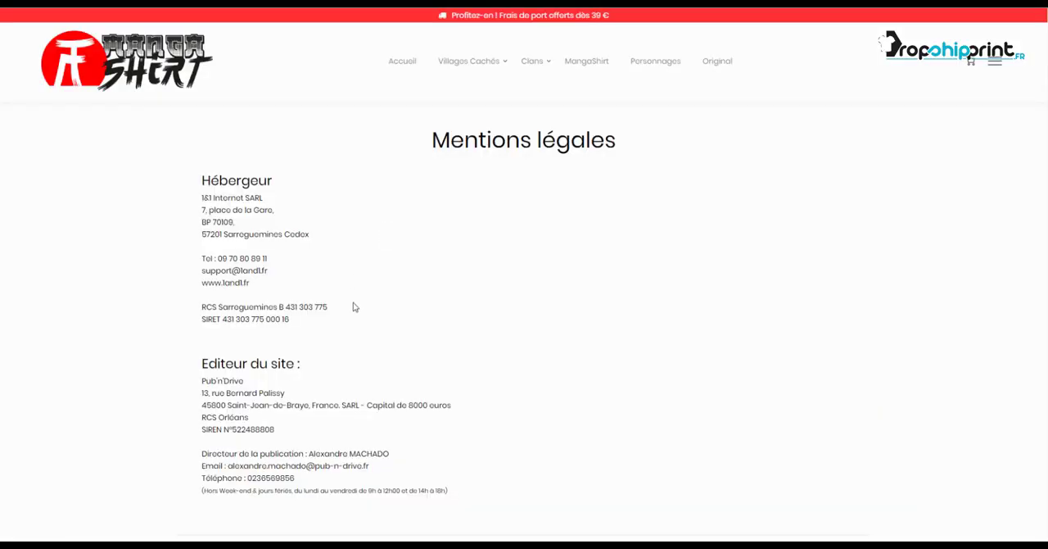
Check the customized publisher heading and the rest of the legal notice on the published Mentions légales page.
scroll(296, 327, down, 3)
drag(302, 160, 193, 163)
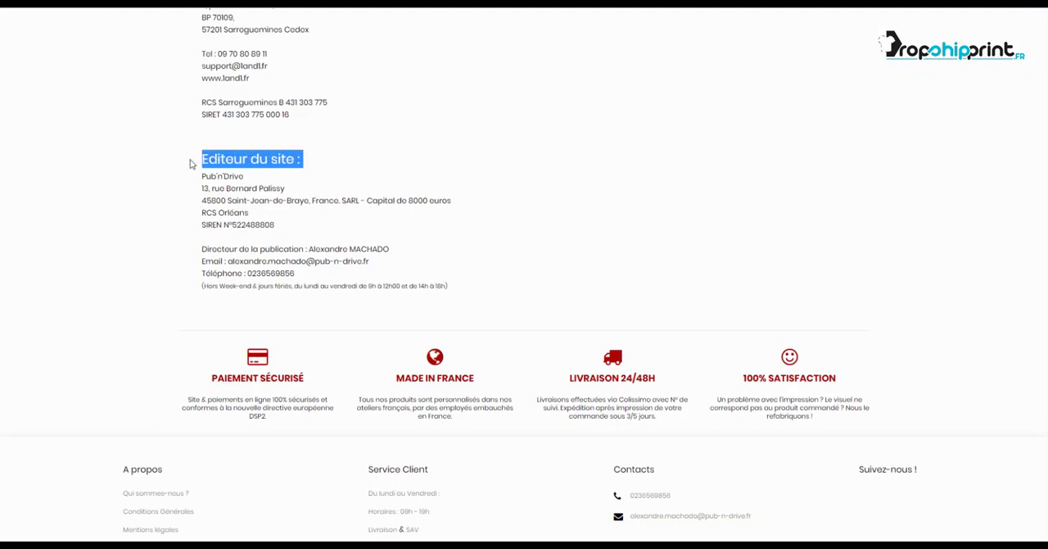
click(343, 186)
scroll(406, 205, up, 3)
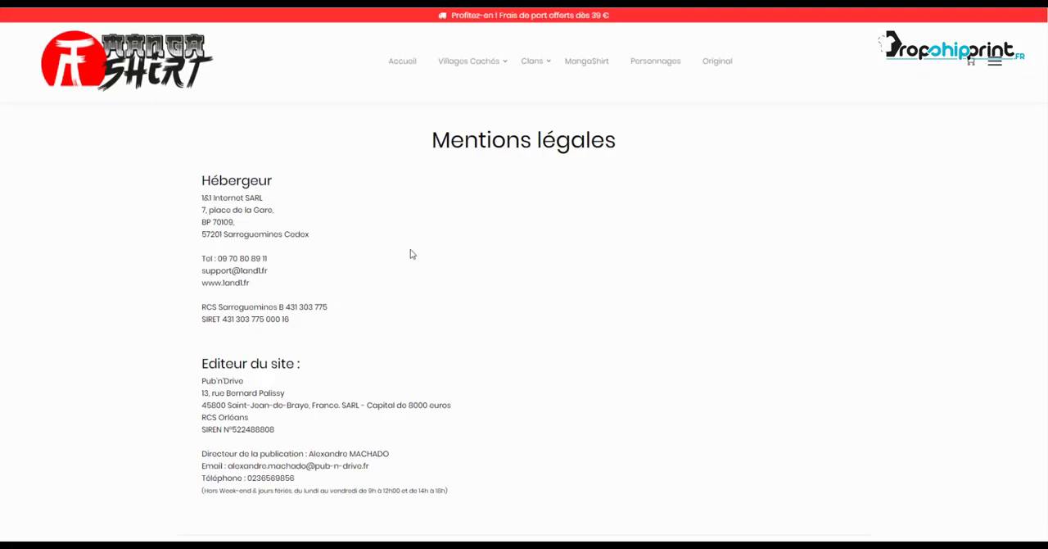
scroll(468, 304, down, 1)
scroll(467, 305, down, 1)
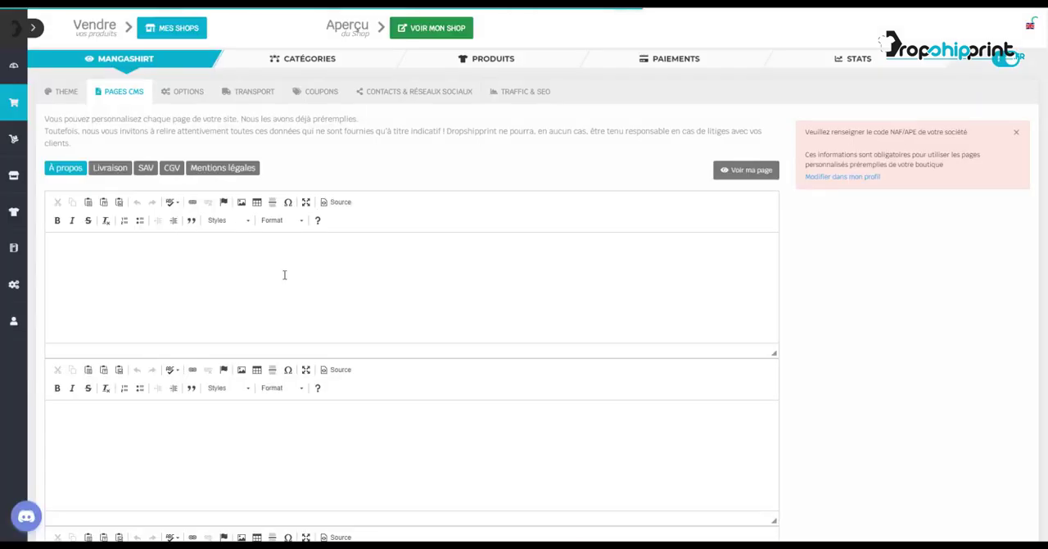
Clear all the custom text from the Mentions légales page in the CMS editor and save it empty.
click(241, 171)
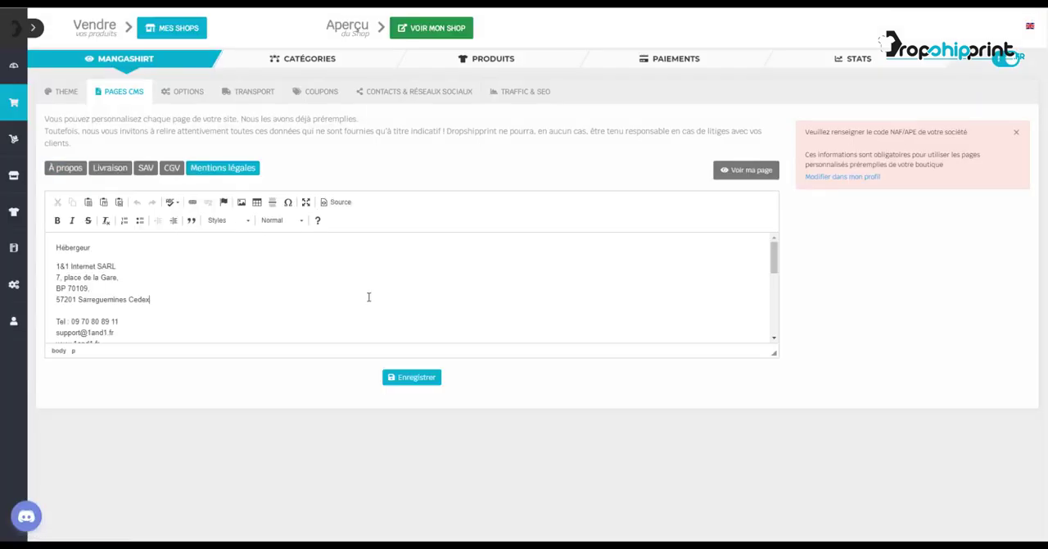
key(ctrl+a)
key(Delete)
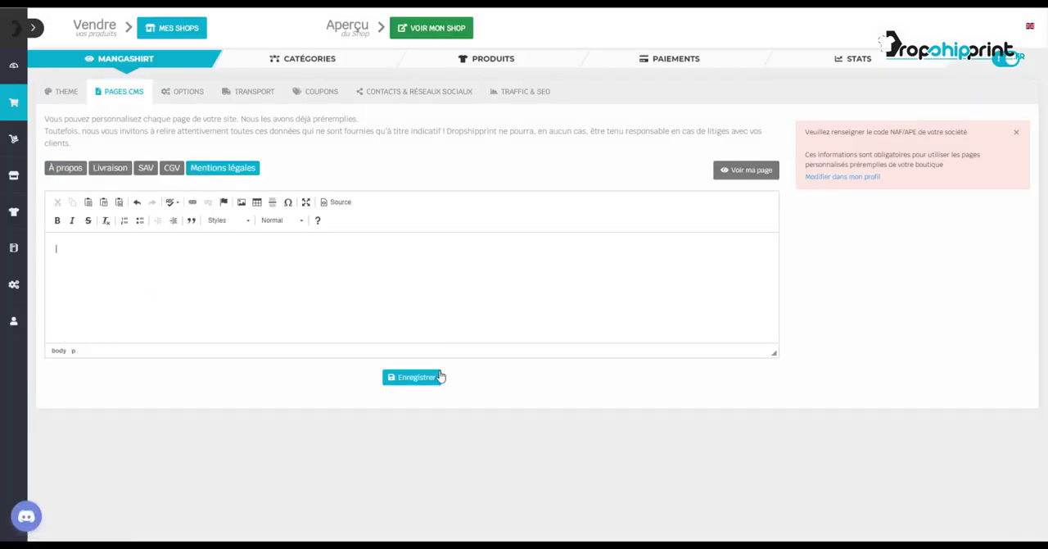
click(436, 376)
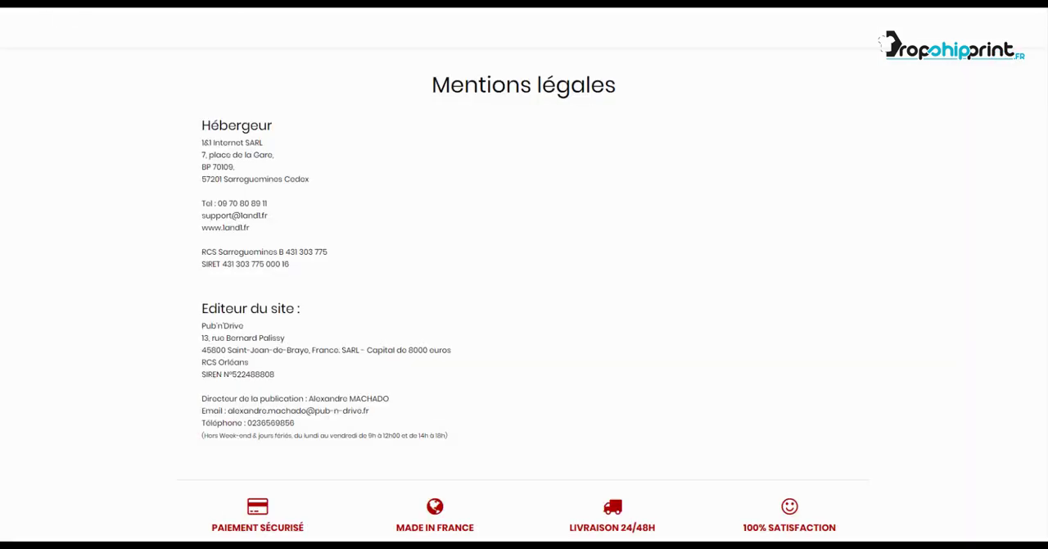
Reload the published Mentions légales page and check its publisher heading and legal notice text.
key(F5)
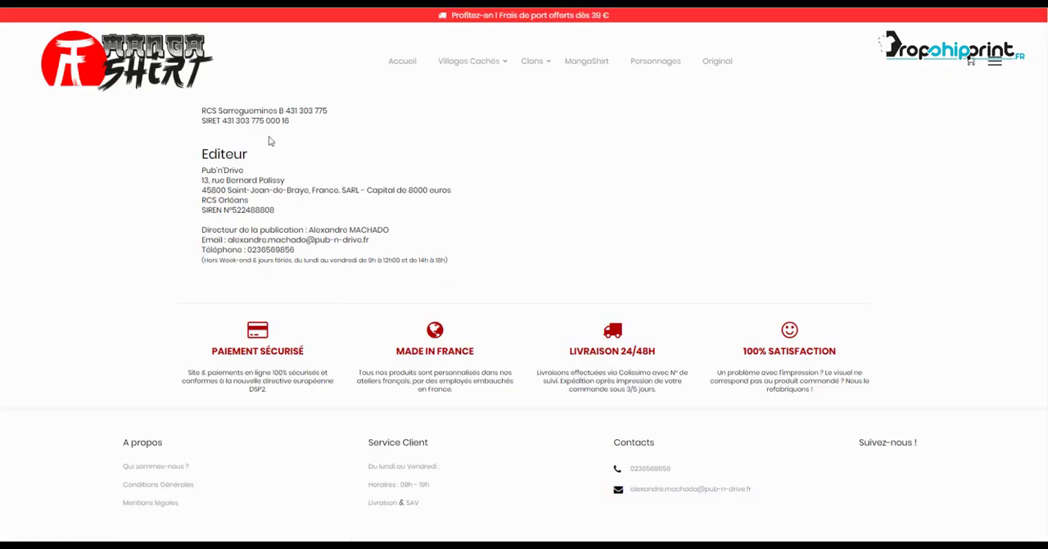
drag(255, 154, 201, 155)
click(360, 170)
scroll(455, 189, up, 4)
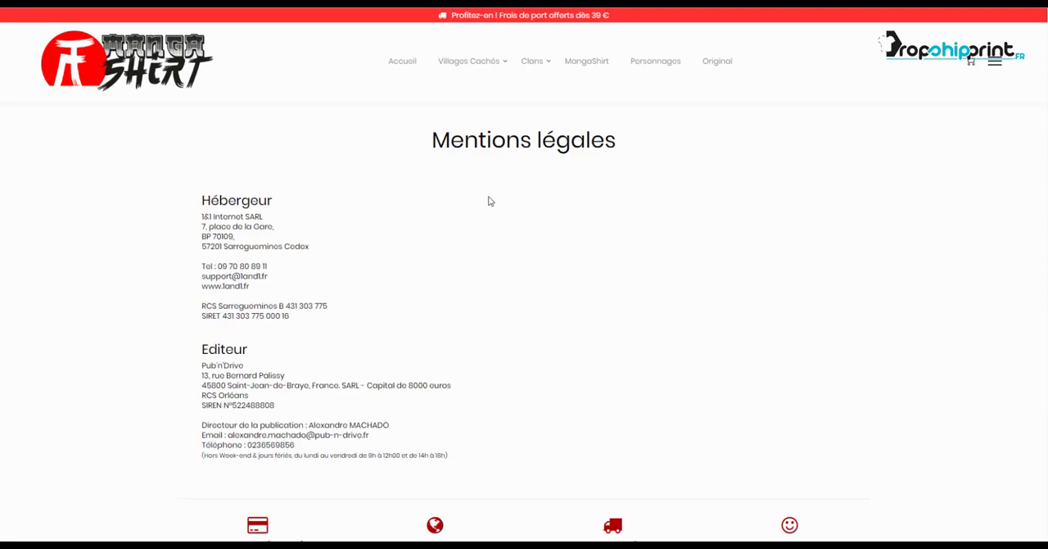
scroll(489, 203, down, 1)
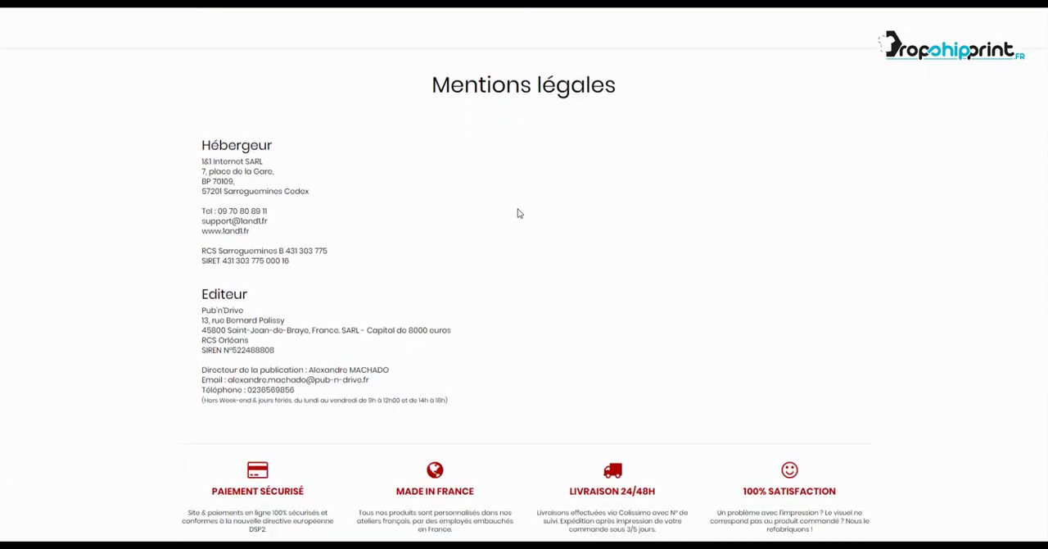